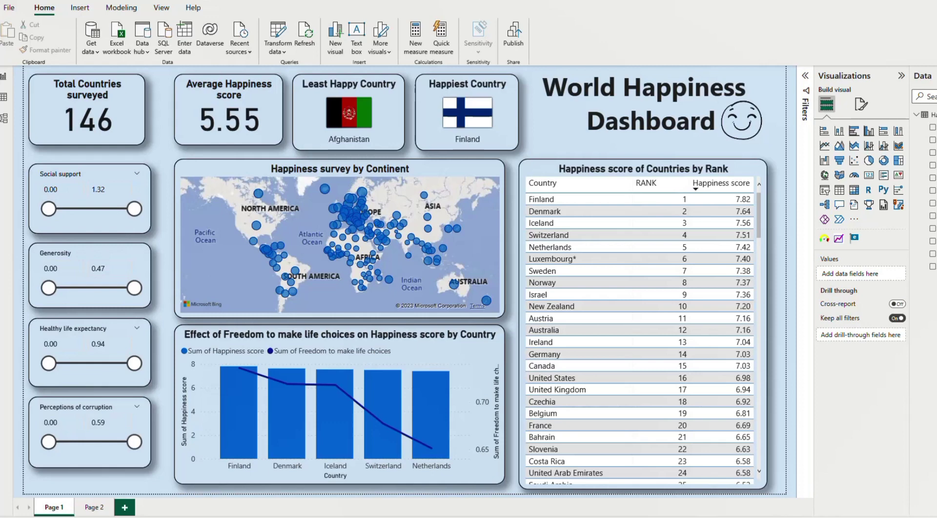
- Publish the report to My workspace, declining to replace the existing happiness dataset
{"action": "left_click", "coordinate": [515, 39]}
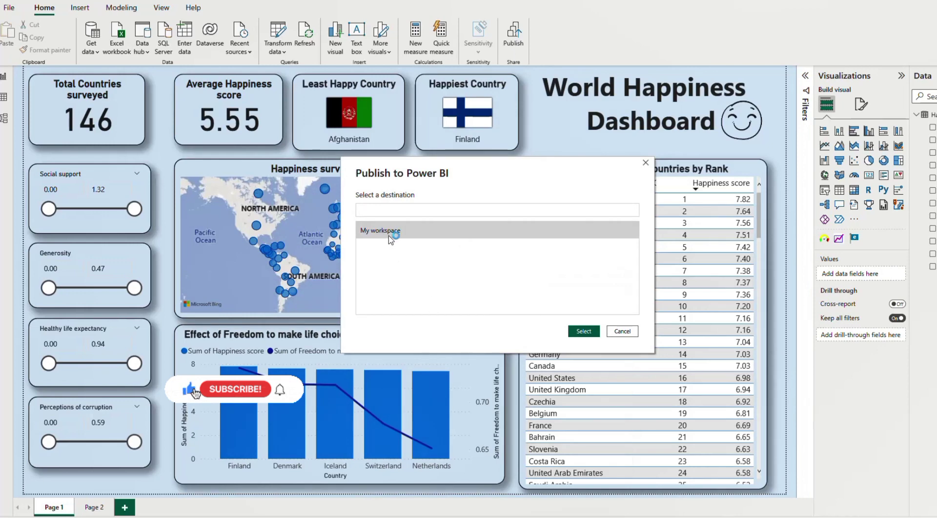
{"action": "left_click", "coordinate": [585, 333]}
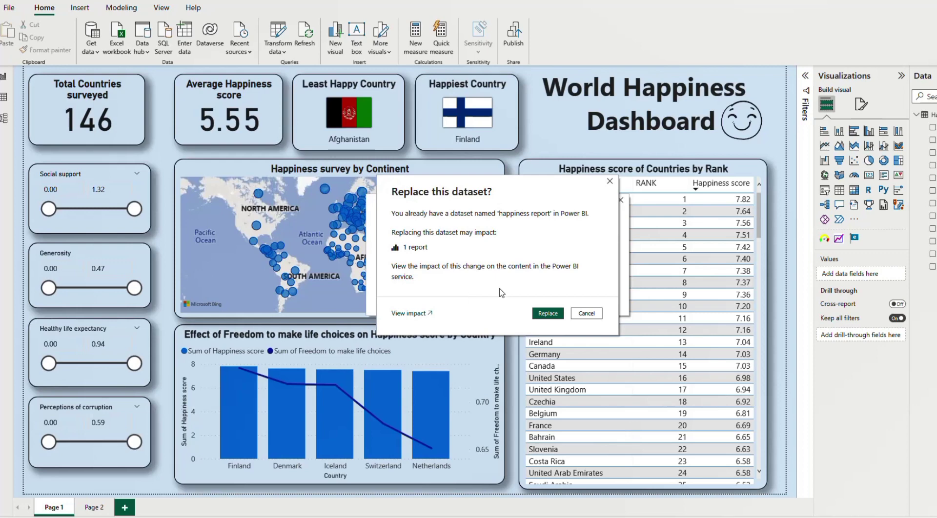
{"action": "left_click", "coordinate": [592, 315]}
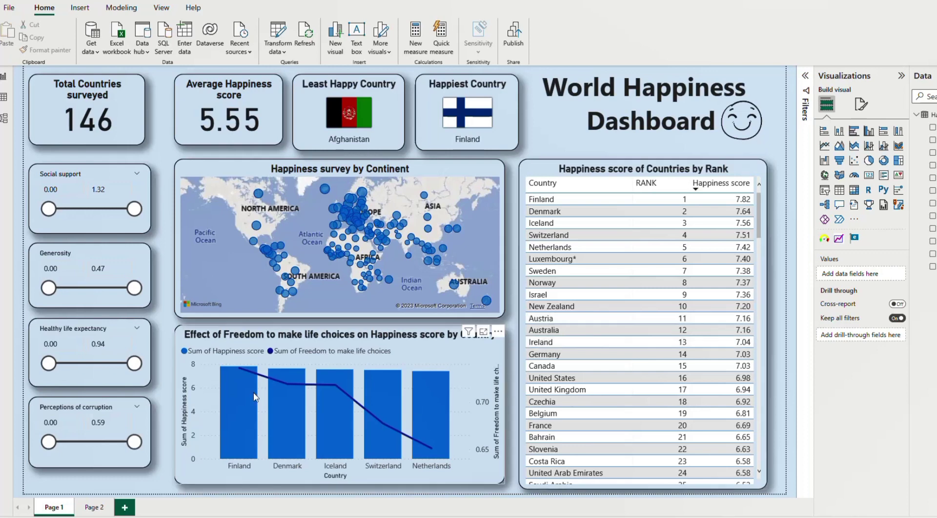
- Bring up the online happiness report in Chrome and show its File menu
{"action": "mouse_move", "coordinate": [263, 517]}
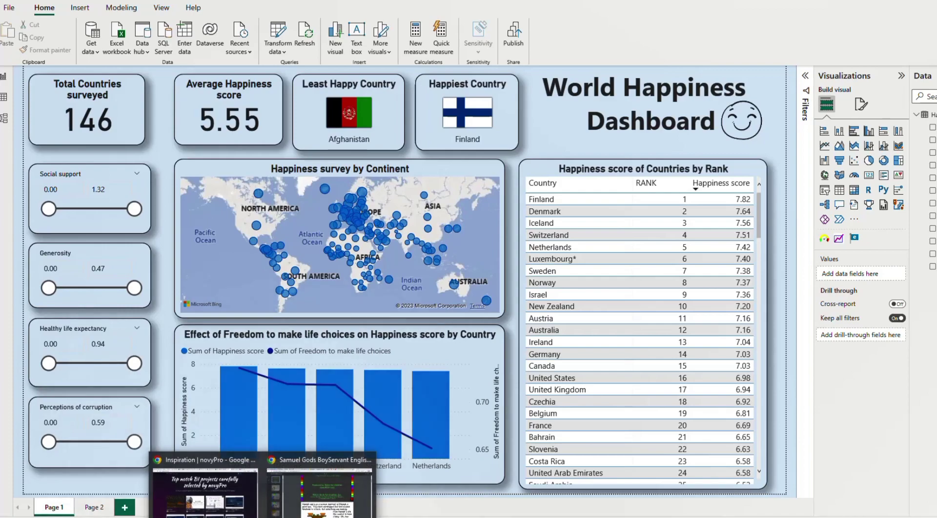
{"action": "left_click", "coordinate": [230, 501]}
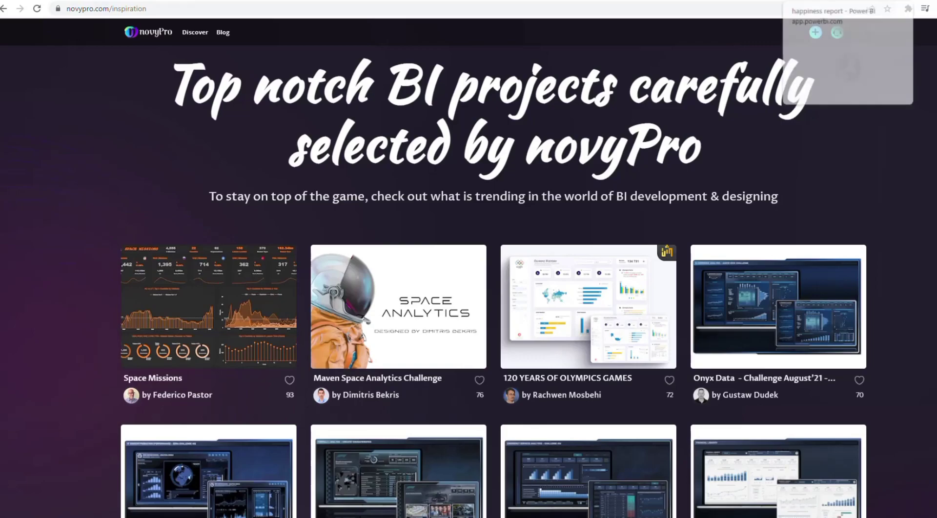
{"action": "left_click", "coordinate": [801, 0]}
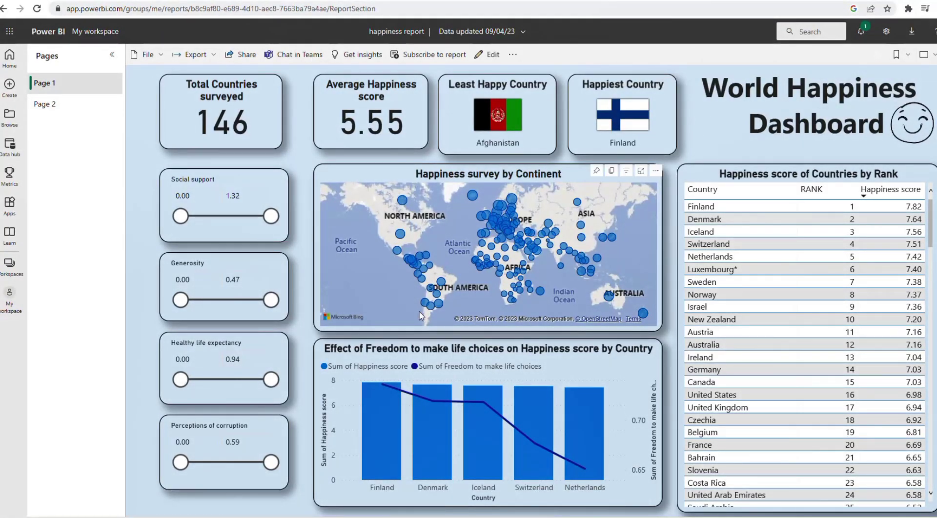
{"action": "left_click", "coordinate": [163, 58]}
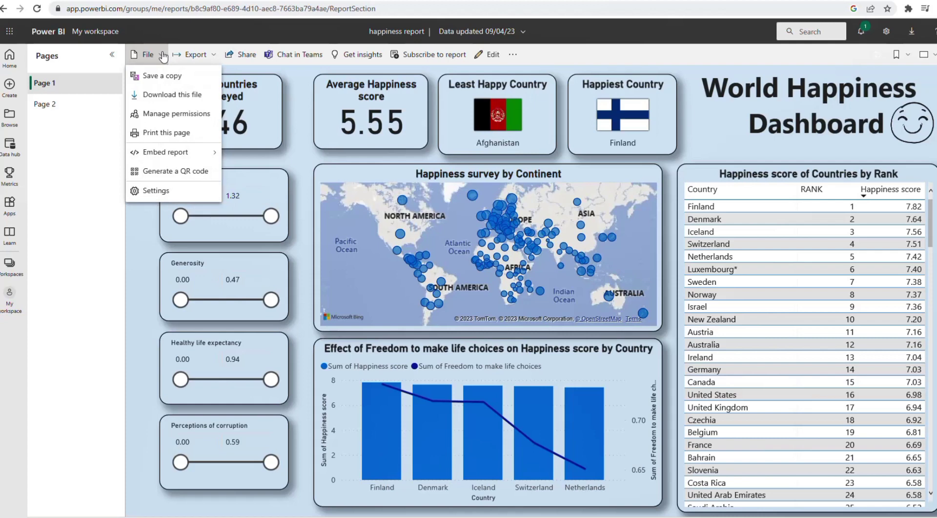
- Create a public Publish to web embed via File > Embed report and copy its email link
{"action": "mouse_move", "coordinate": [177, 154]}
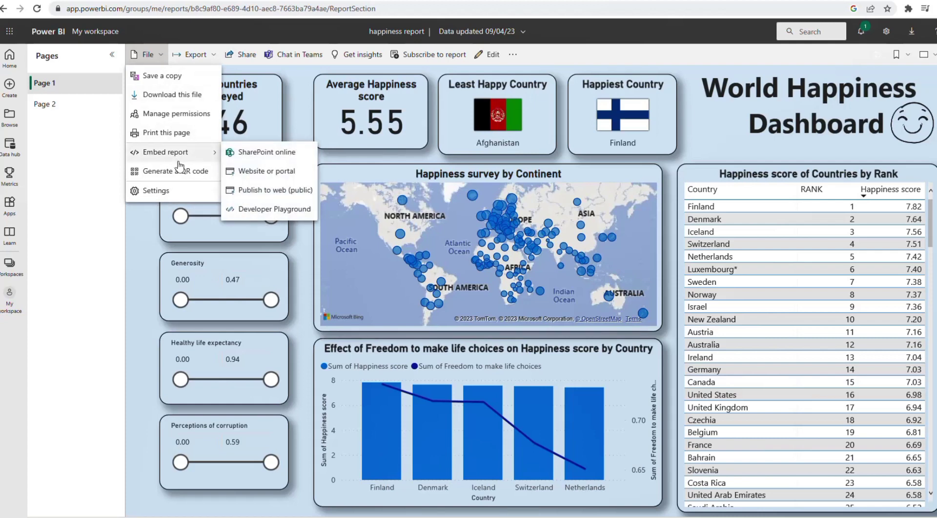
{"action": "left_click", "coordinate": [277, 191]}
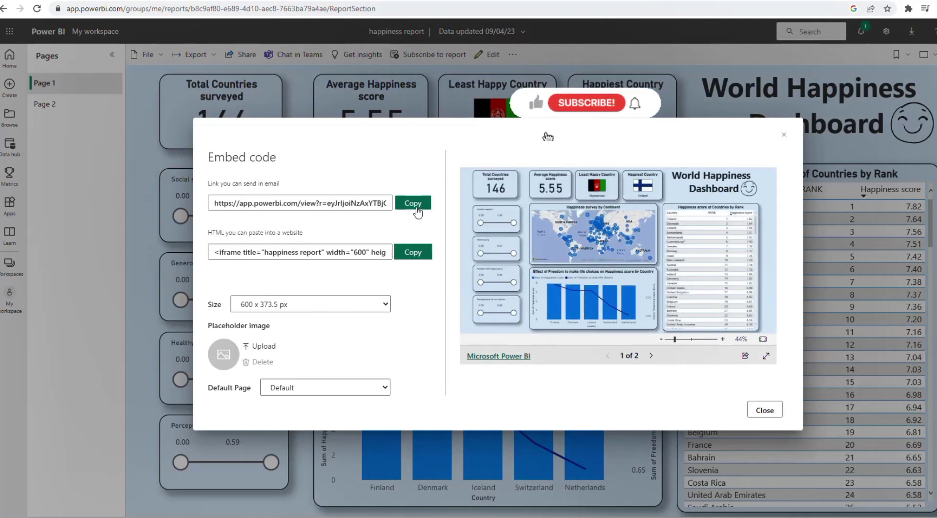
{"action": "left_click", "coordinate": [412, 209]}
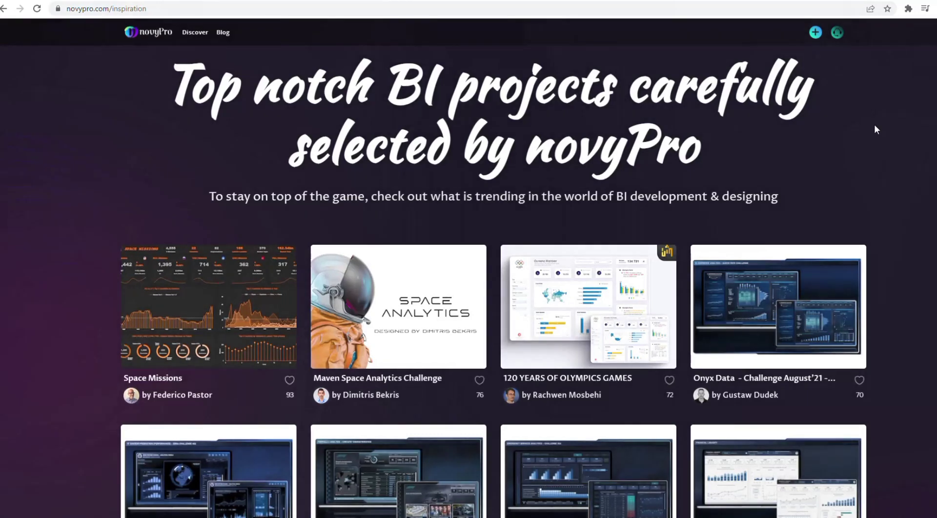
- Choose Report from novyPro's + menu, then bring up the + menu again from the profile page
{"action": "left_click", "coordinate": [816, 33]}
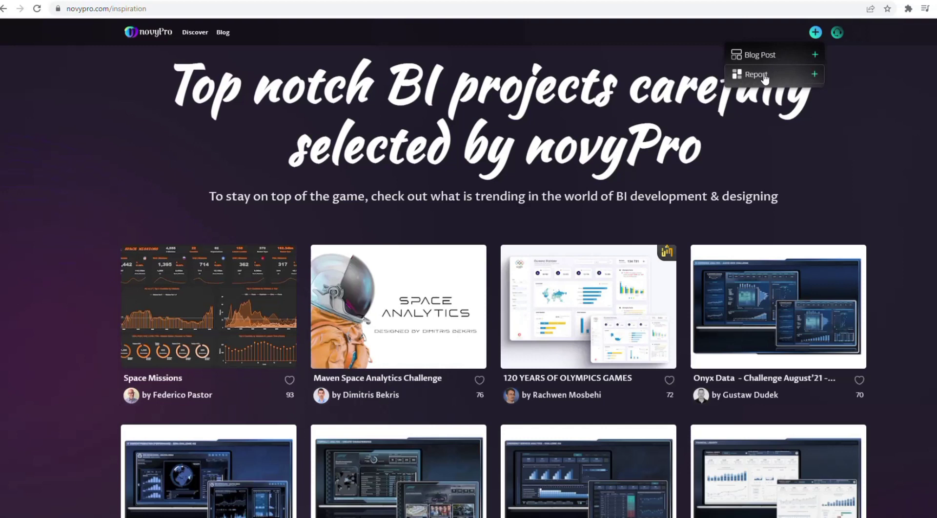
{"action": "left_click", "coordinate": [764, 77]}
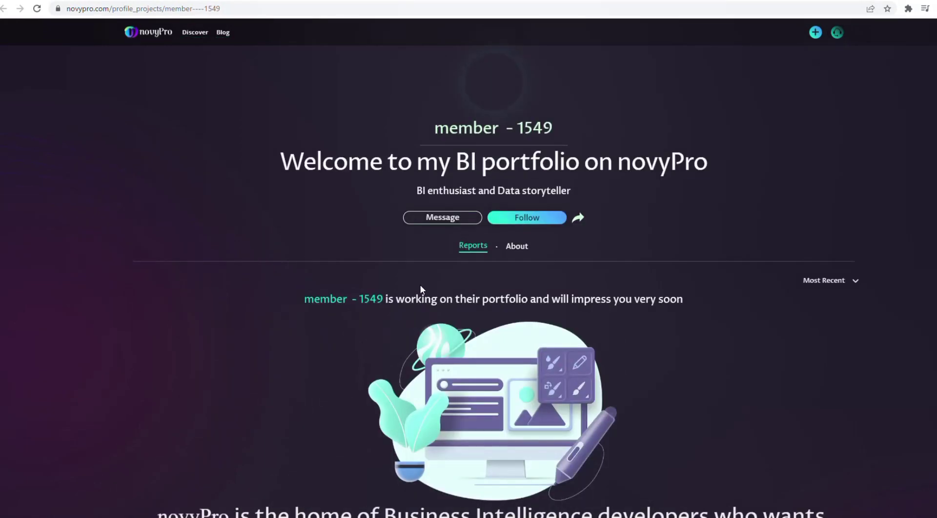
{"action": "left_click", "coordinate": [815, 33]}
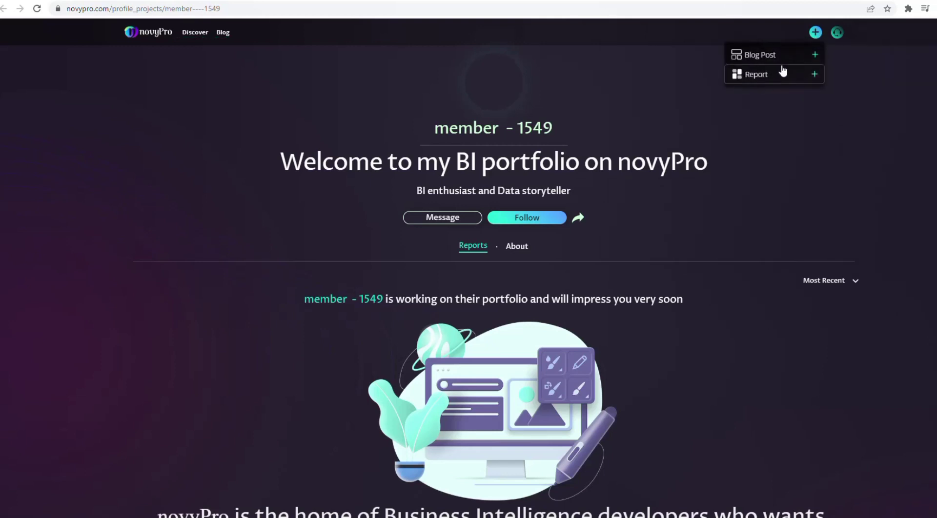
- Start a Publish PowerBI Report form titled 'World Happiness Dashboard'
{"action": "left_click", "coordinate": [782, 78]}
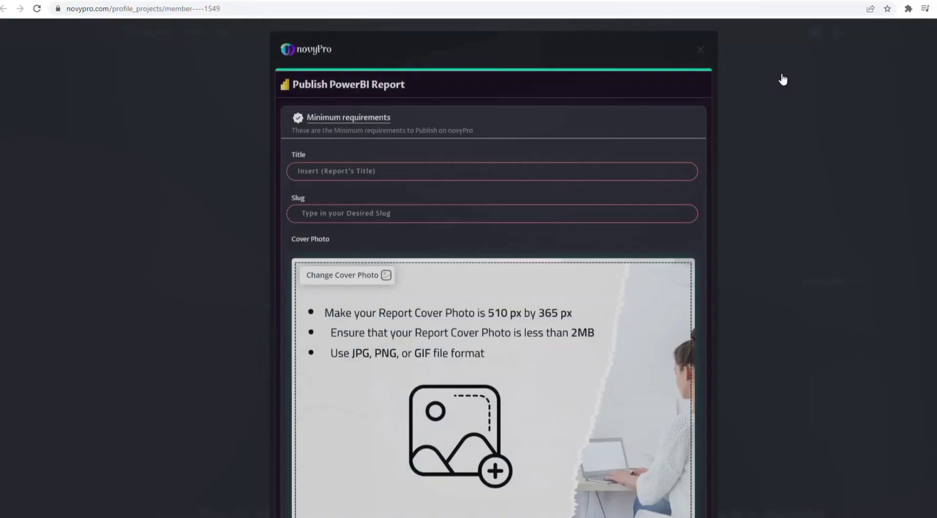
{"action": "left_click", "coordinate": [369, 170]}
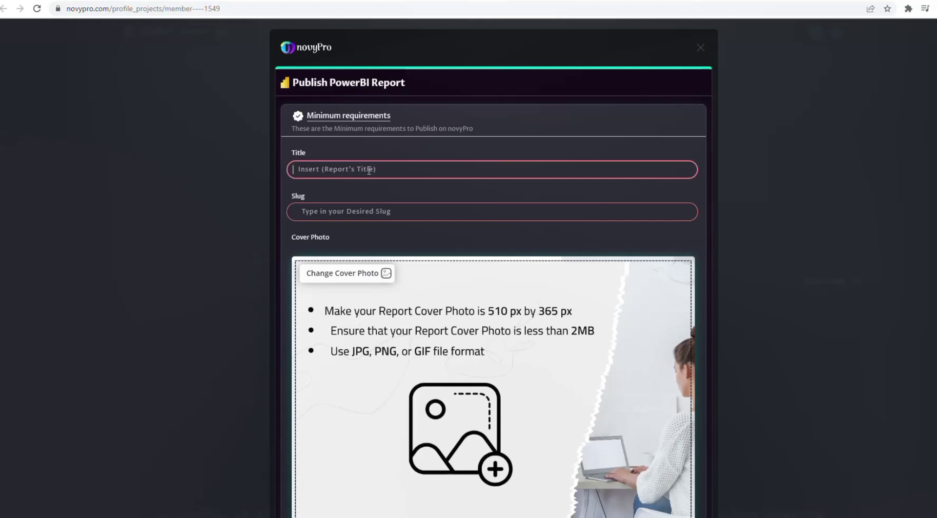
{"action": "type", "text": "World Happ"}
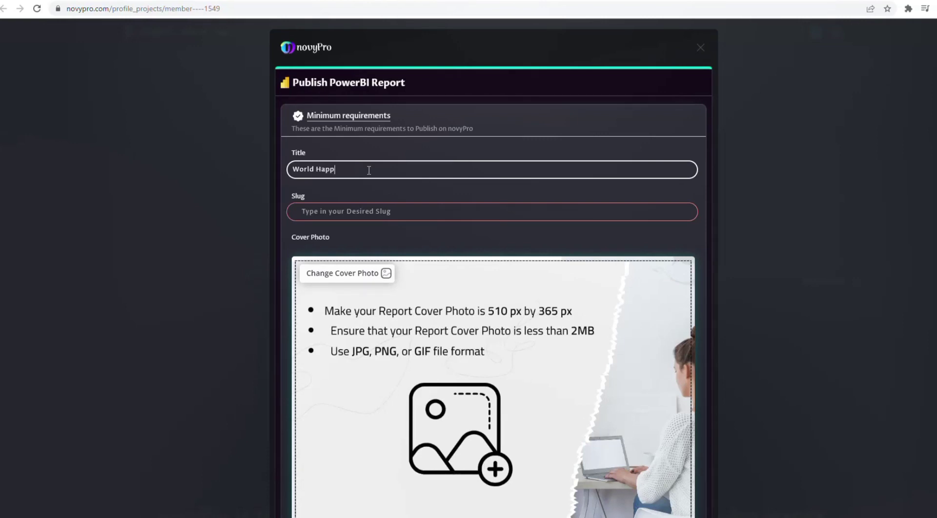
{"action": "type", "text": "iness Dashboard"}
{"action": "left_click_drag", "start_coordinate": [401, 172], "coordinate": [239, 183]}
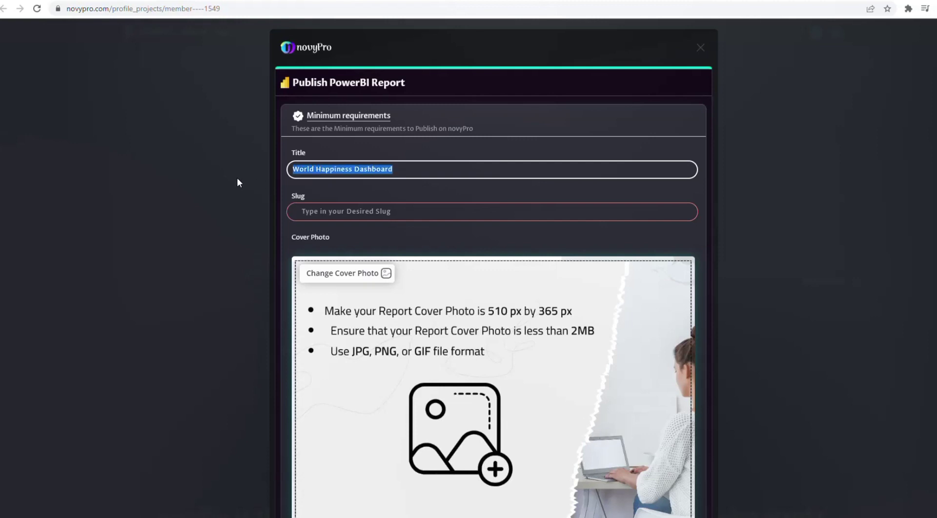
- Paste the title into the Slug field and bring up the cover photo file chooser
{"action": "left_click", "coordinate": [341, 215]}
{"action": "key", "text": "ctrl+v"}
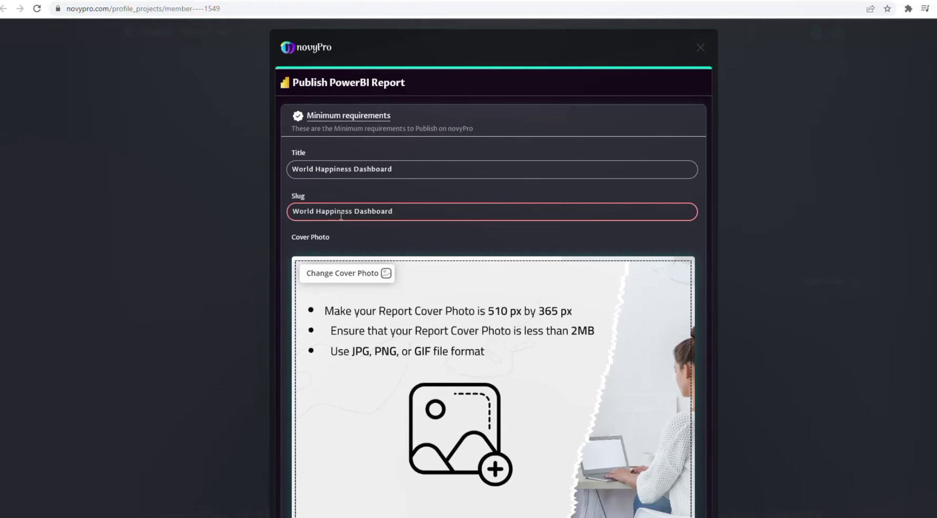
{"action": "left_click", "coordinate": [386, 272]}
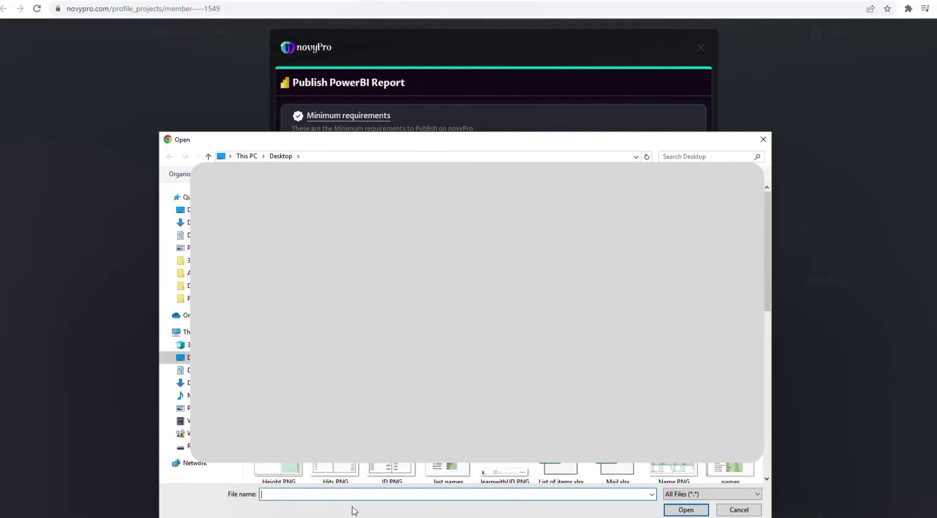
- Pick world happiness.PNG as the report's cover photo
{"action": "type", "text": "wo"}
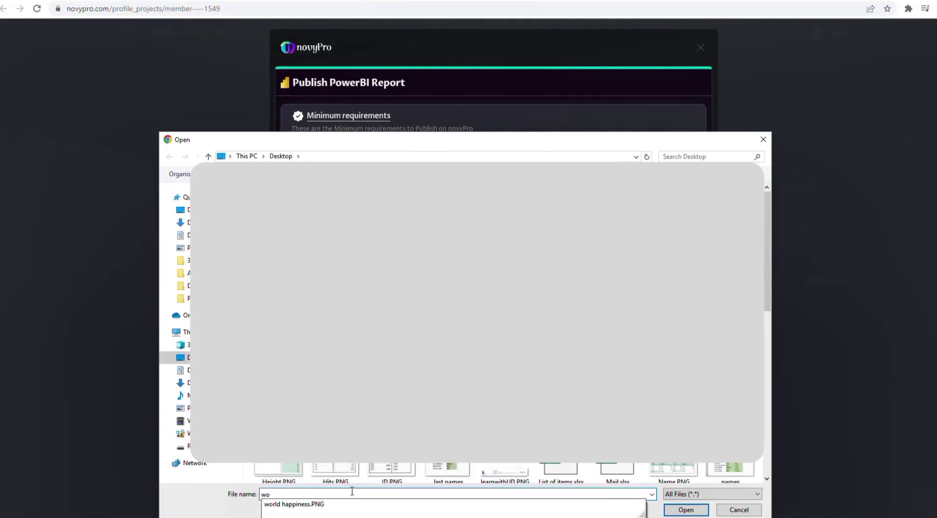
{"action": "left_click", "coordinate": [331, 505]}
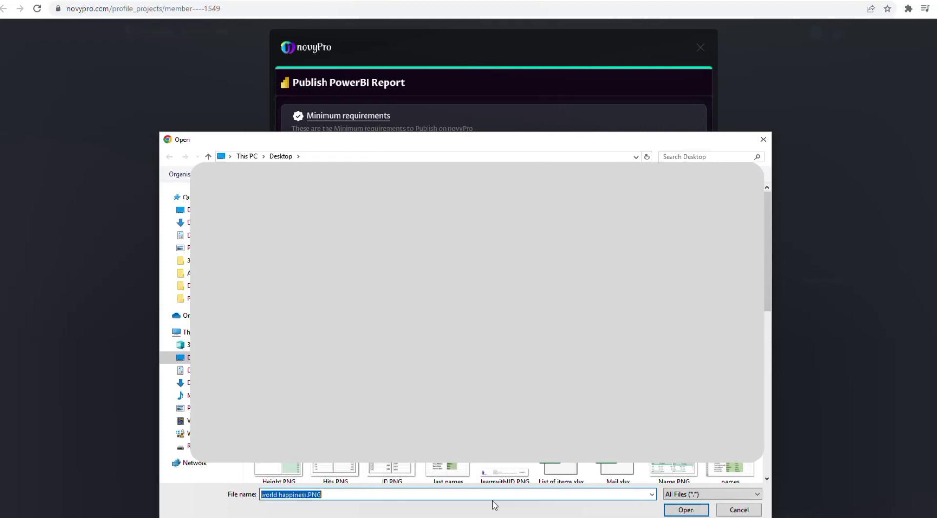
{"action": "left_click", "coordinate": [688, 511]}
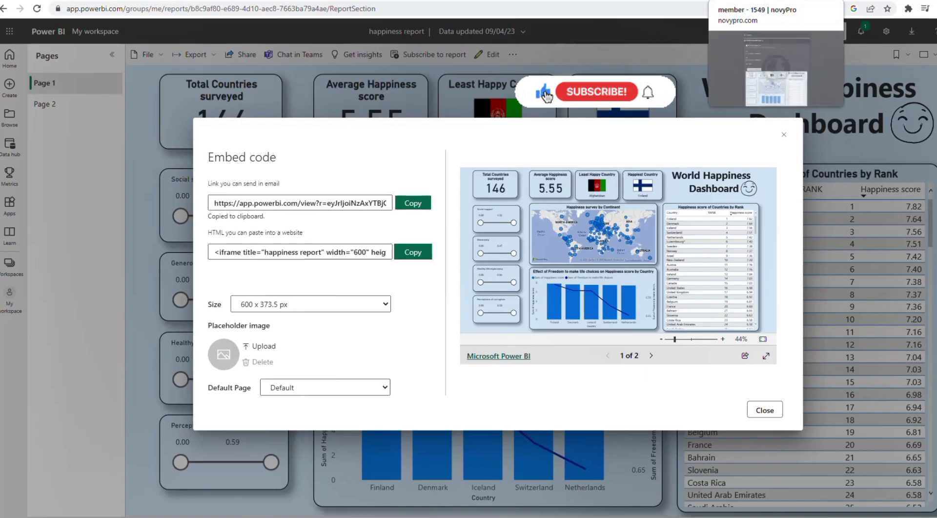
- Paste the Power BI publish-to-web URL into novyPro's Public Link field to preview the dashboard
{"action": "left_click", "coordinate": [776, 1]}
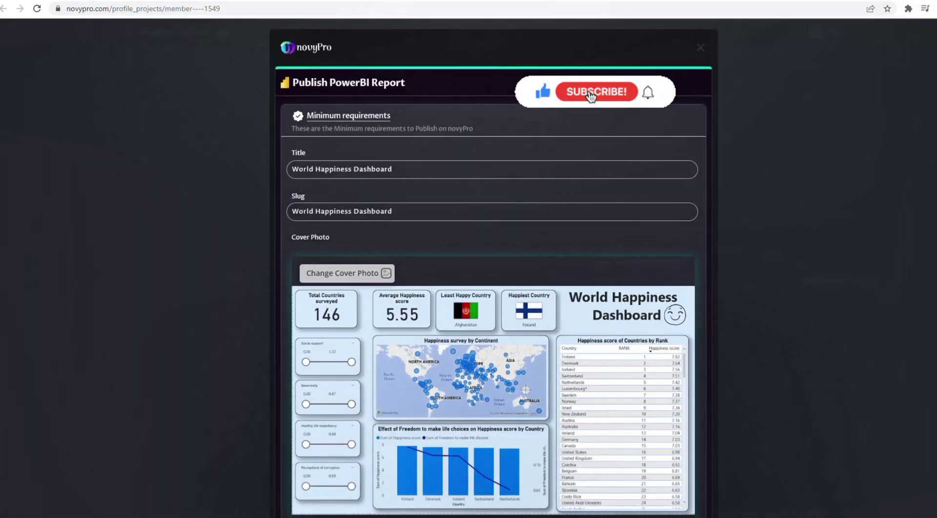
{"action": "scroll", "coordinate": [492, 293], "scroll_direction": "down", "scroll_amount": 4}
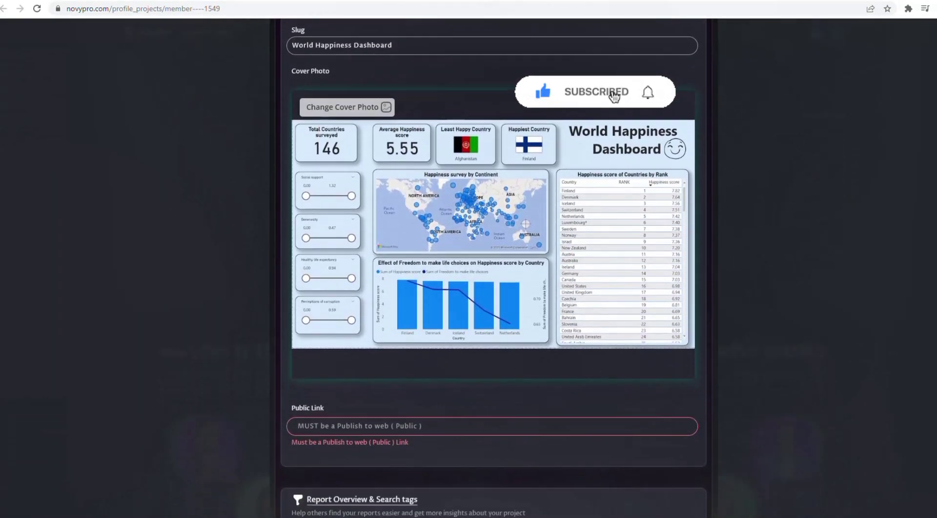
{"action": "scroll", "coordinate": [420, 327], "scroll_direction": "down", "scroll_amount": 3}
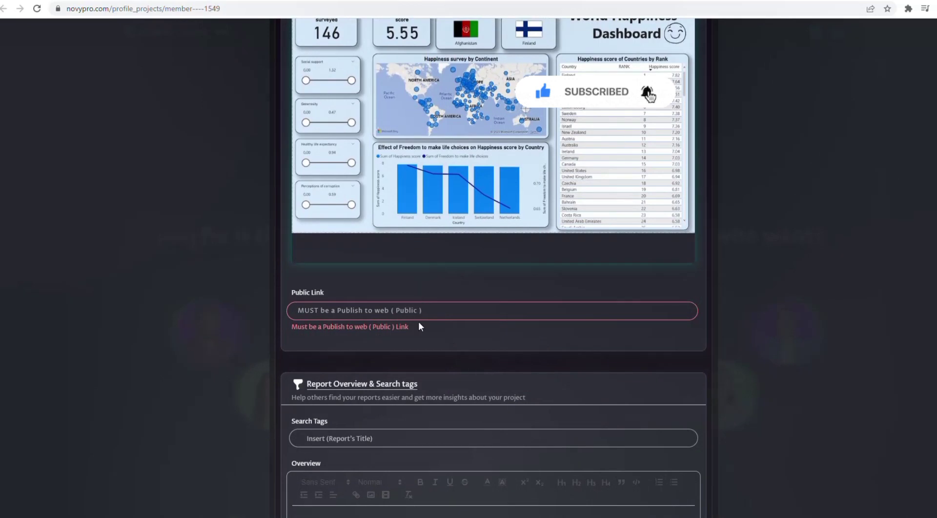
{"action": "left_click", "coordinate": [419, 312]}
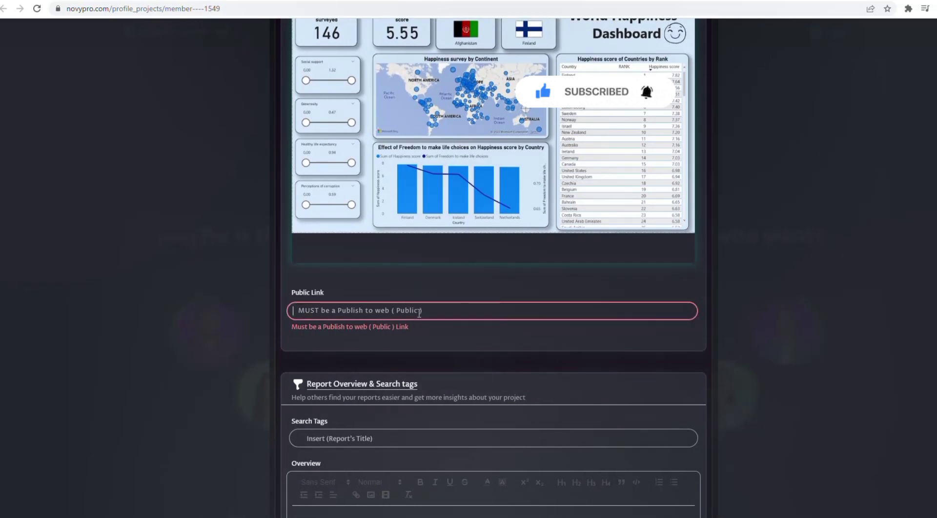
{"action": "key", "text": "ctrl+v"}
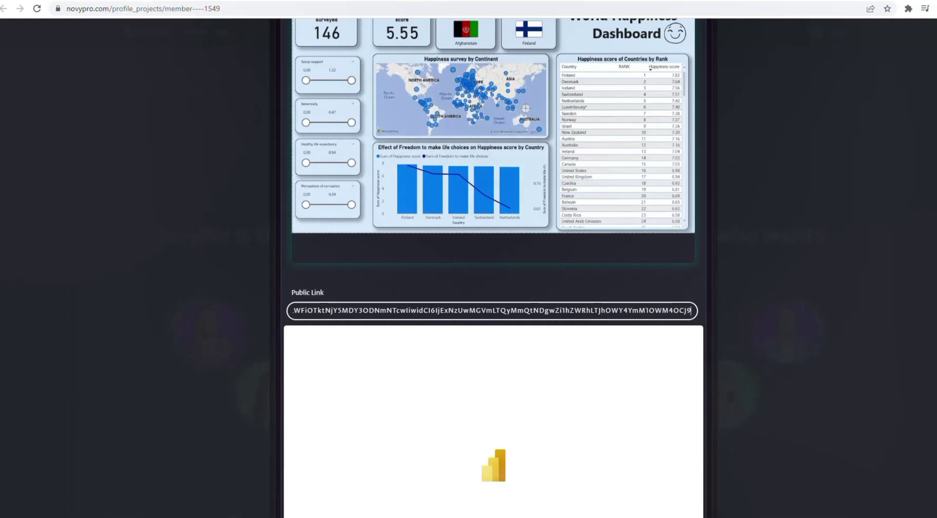
{"action": "scroll", "coordinate": [892, 270], "scroll_direction": "down", "scroll_amount": 1}
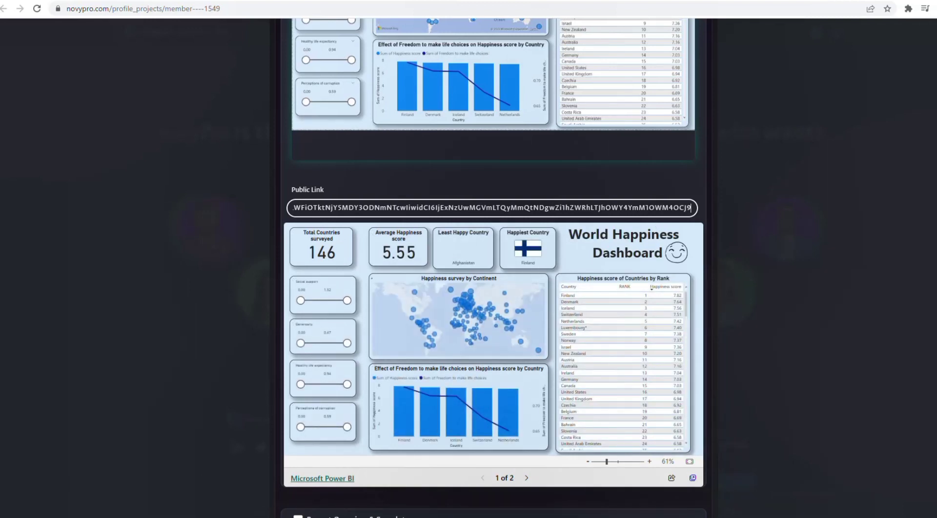
{"action": "left_click", "coordinate": [710, 130]}
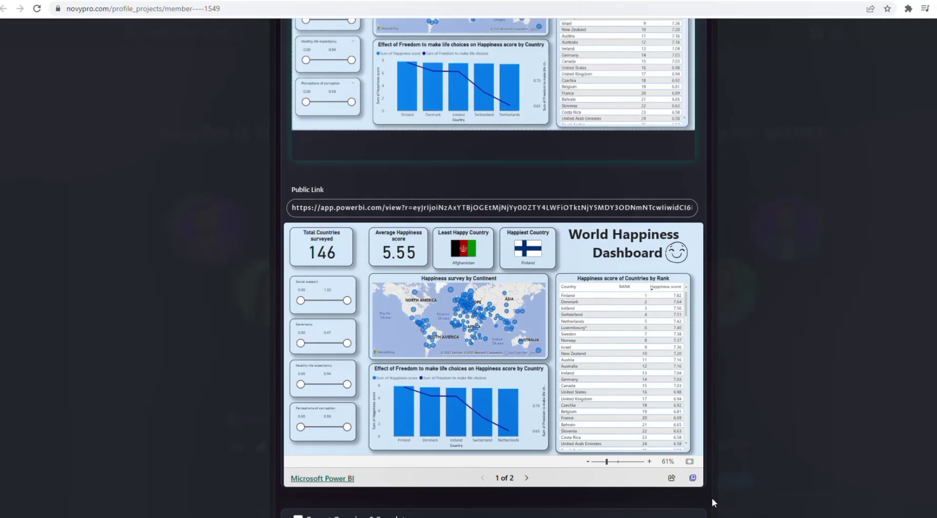
{"action": "scroll", "coordinate": [712, 502], "scroll_direction": "down", "scroll_amount": 5}
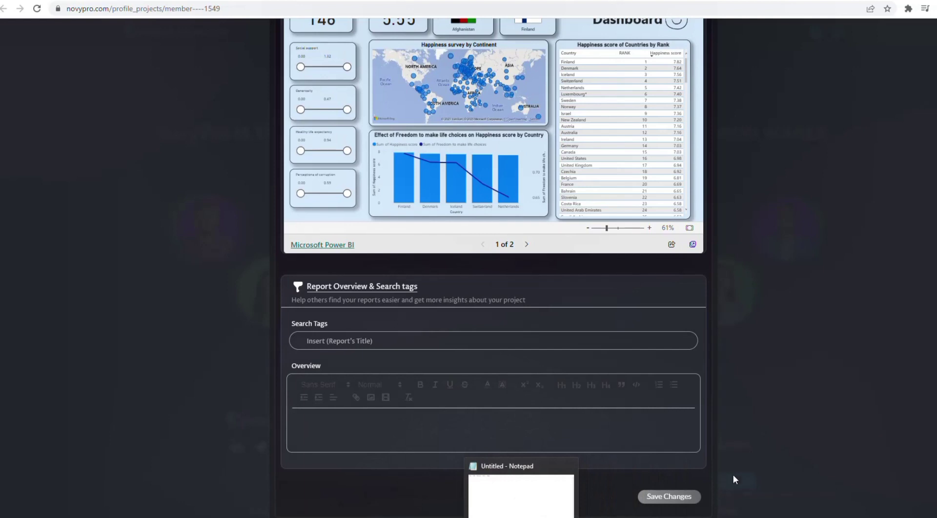
- Save the World Happiness Dashboard report to the portfolio, then open the + add-content menu
{"action": "left_click", "coordinate": [669, 494]}
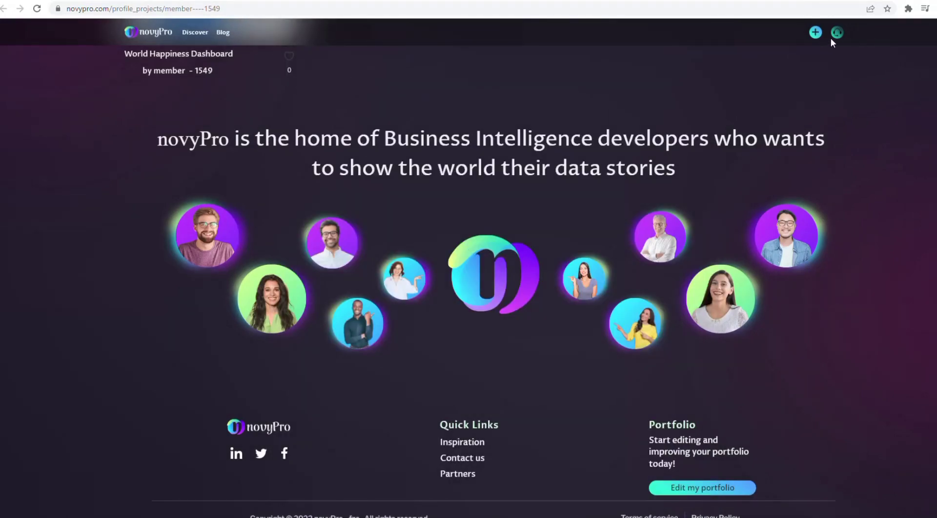
{"action": "left_click", "coordinate": [815, 32]}
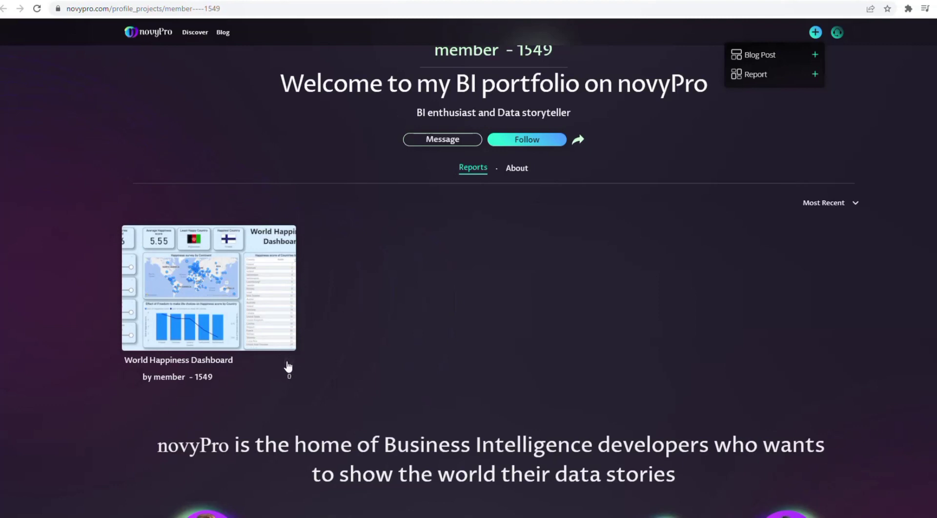
- Bring up the share dialog from the World Happiness Dashboard thumbnail's share arrow
{"action": "mouse_move", "coordinate": [268, 286]}
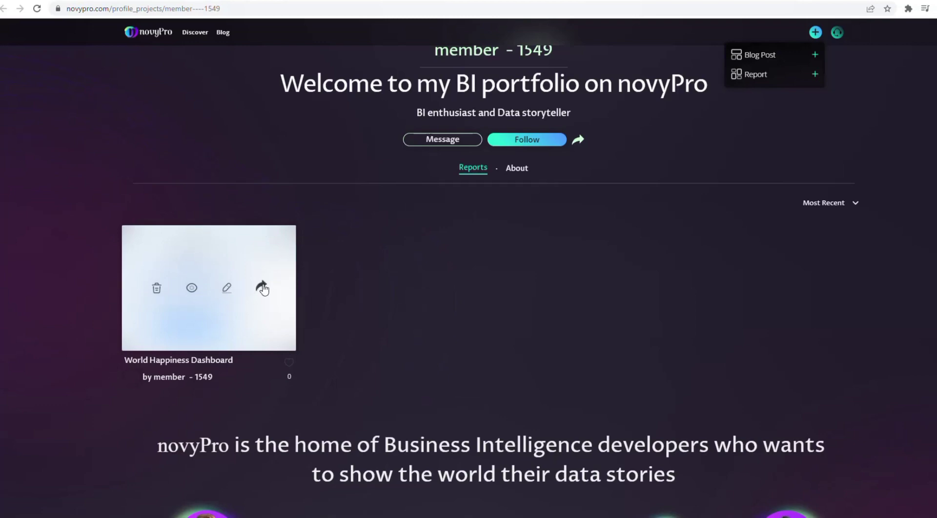
{"action": "left_click", "coordinate": [262, 288]}
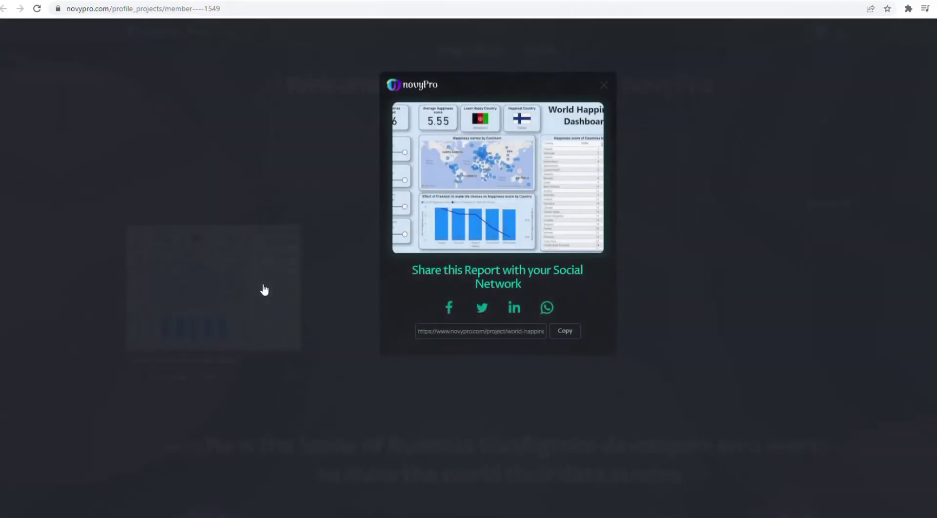